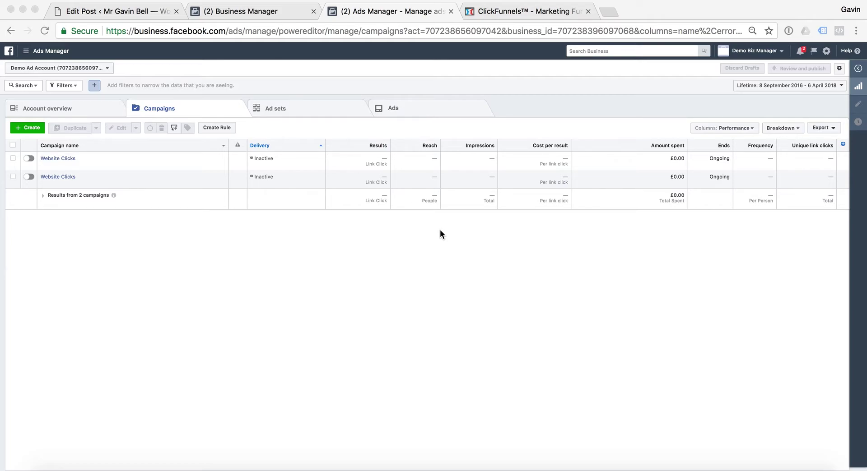
Step: Open the funnel's Thank You page in the editor and show its empty header Tracking Code
{"action": "left_click", "coordinate": [532, 11]}
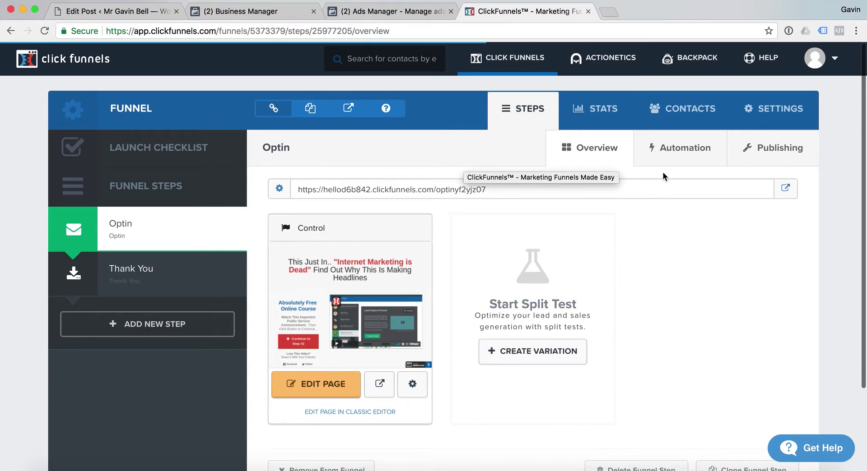
{"action": "left_click", "coordinate": [181, 268]}
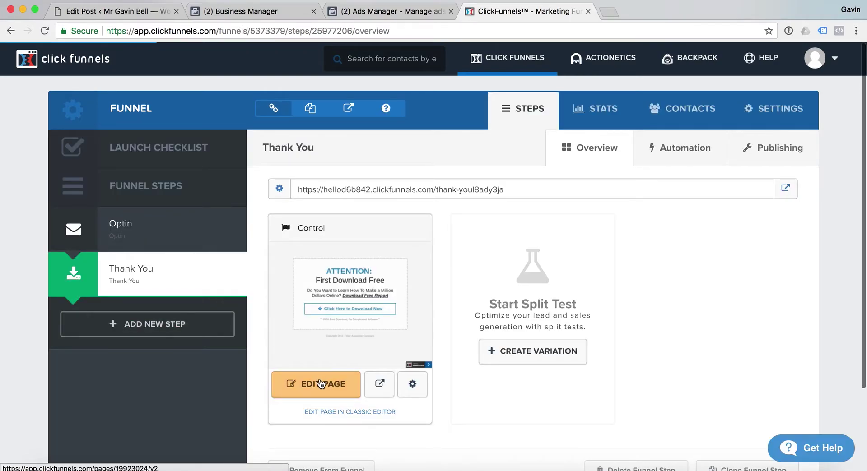
{"action": "left_click", "coordinate": [321, 384]}
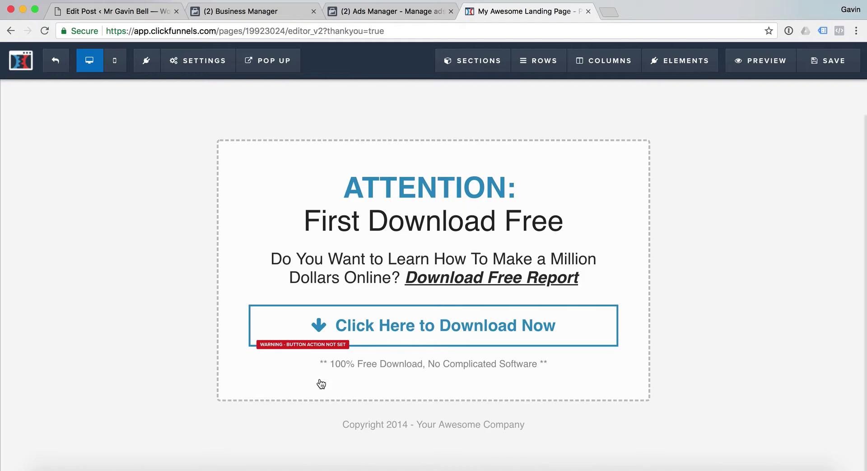
{"action": "mouse_move", "coordinate": [200, 68]}
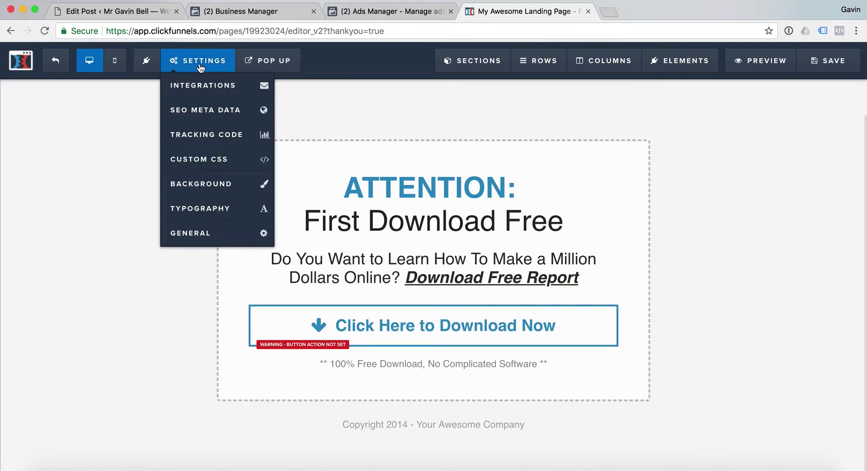
{"action": "left_click", "coordinate": [208, 135]}
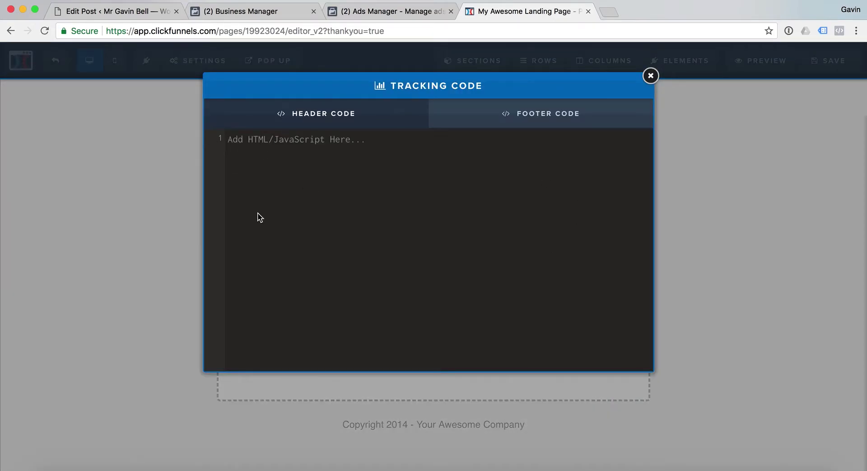
Step: Go from Facebook Ads Manager through All tools to the Pixels page
{"action": "left_click", "coordinate": [374, 13]}
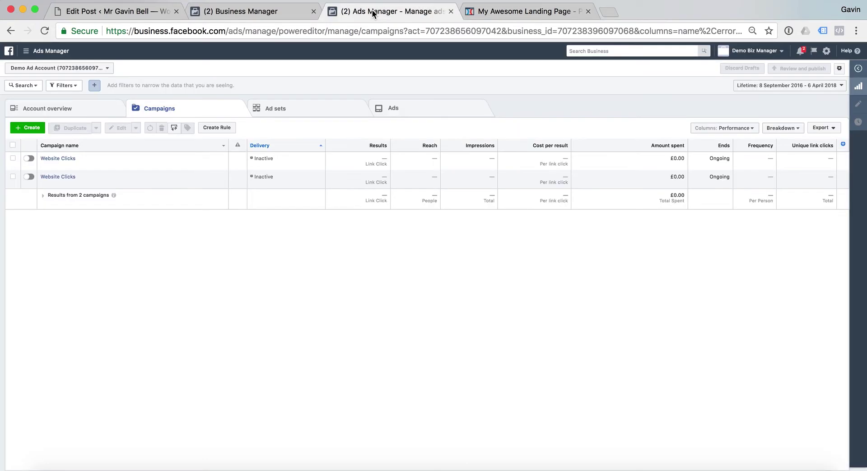
{"action": "left_click", "coordinate": [50, 56]}
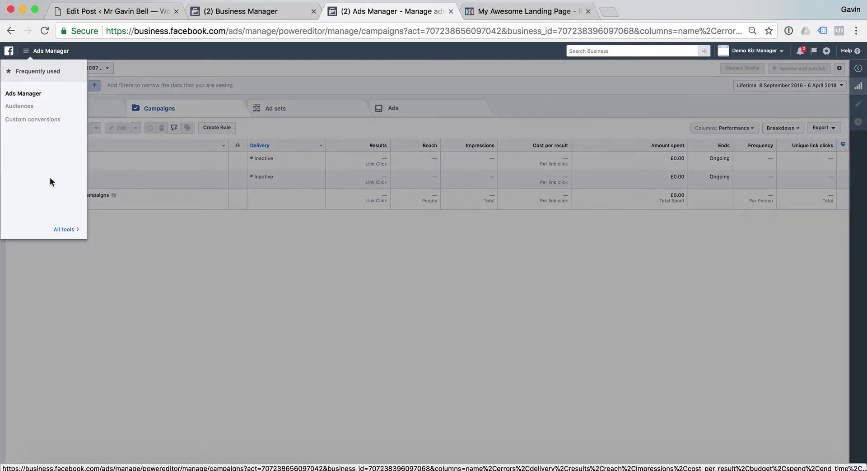
{"action": "left_click", "coordinate": [61, 229]}
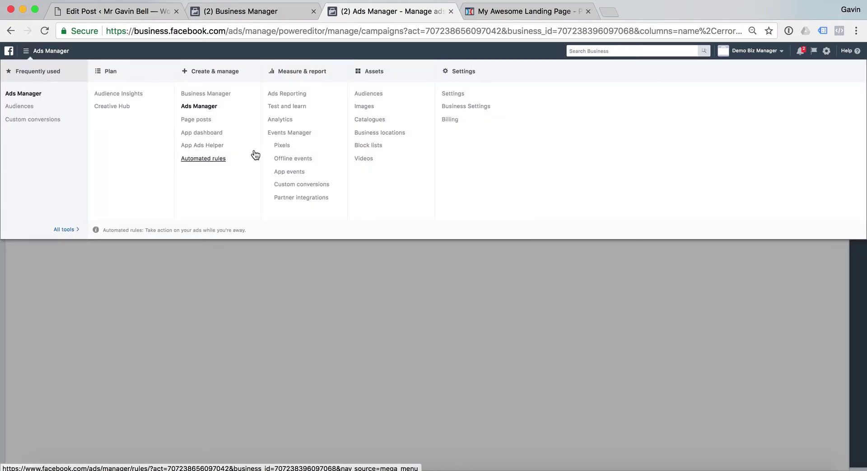
{"action": "left_click", "coordinate": [283, 146]}
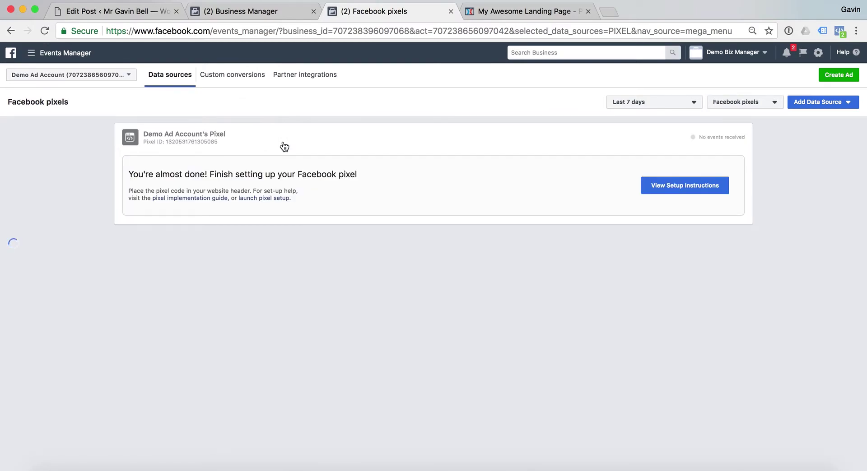
Step: Copy the pixel base code from the manual installation setup instructions
{"action": "left_click", "coordinate": [685, 195]}
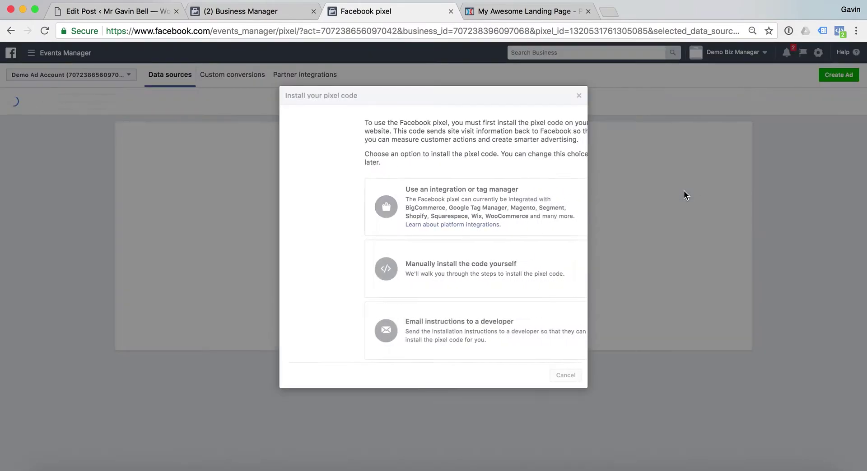
{"action": "left_click", "coordinate": [448, 262]}
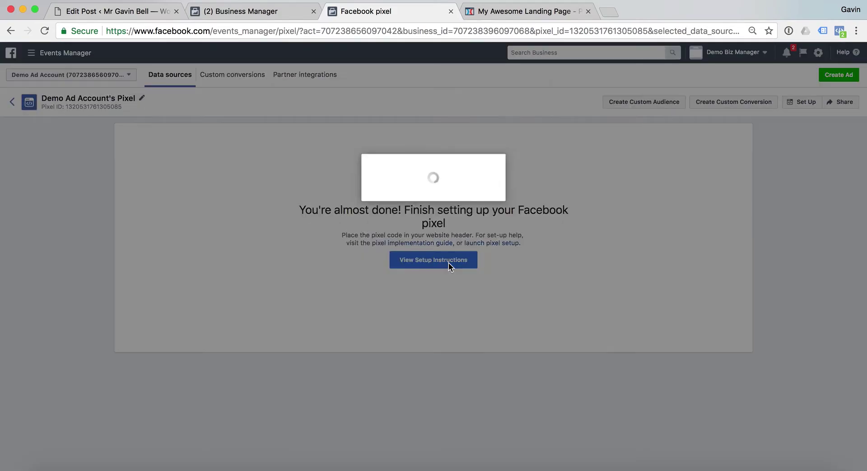
{"action": "scroll", "coordinate": [448, 262], "scroll_direction": "down", "scroll_amount": 2}
{"action": "scroll", "coordinate": [448, 263], "scroll_direction": "down", "scroll_amount": 5}
{"action": "mouse_move", "coordinate": [449, 262]}
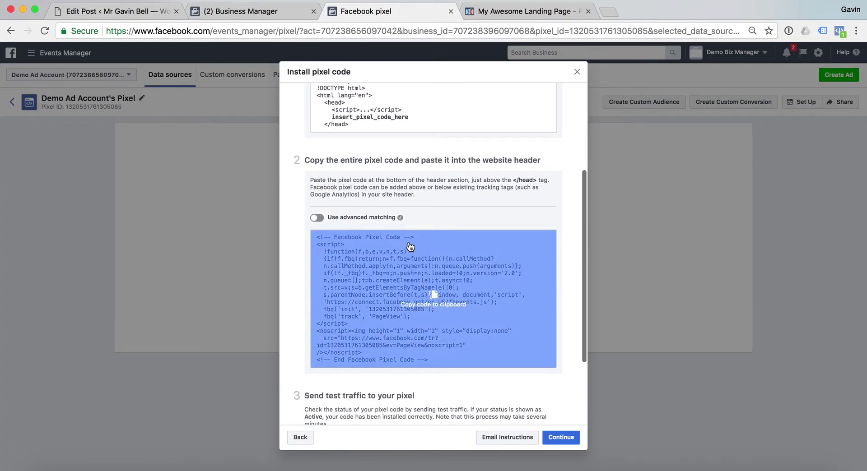
{"action": "left_click", "coordinate": [431, 294]}
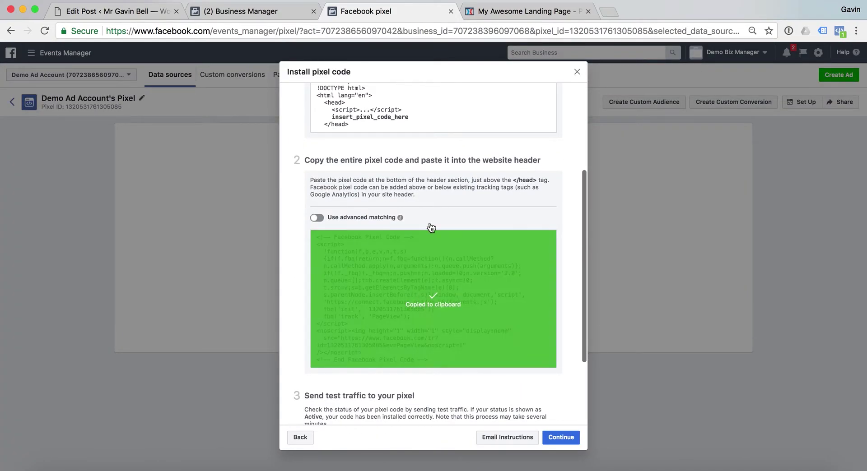
Step: Paste the Facebook pixel code into the Thank You page's Header Code box
{"action": "left_click", "coordinate": [519, 13]}
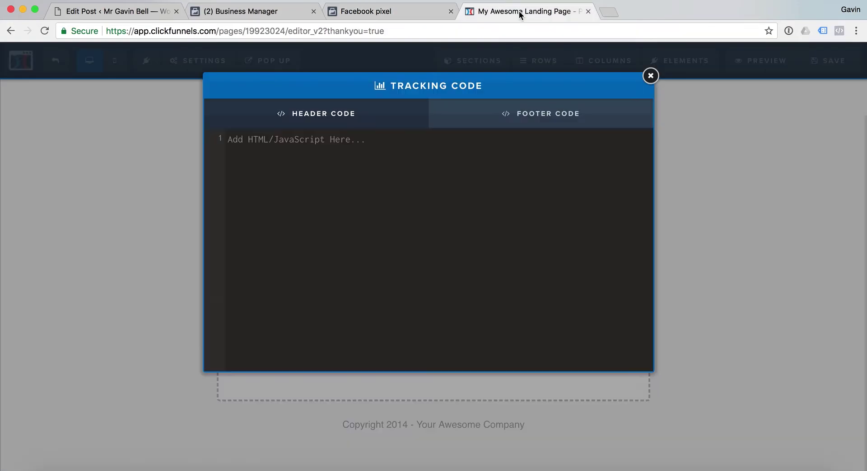
{"action": "left_click", "coordinate": [353, 301]}
{"action": "key", "text": "super+v"}
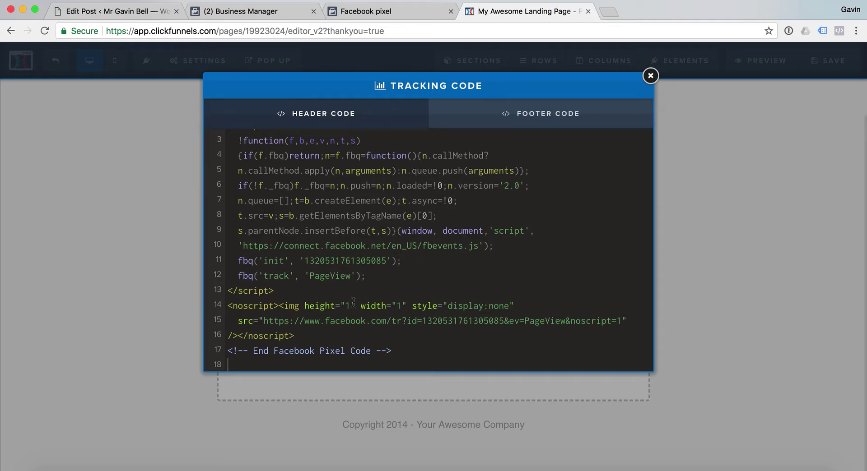
{"action": "scroll", "coordinate": [353, 301], "scroll_direction": "up", "scroll_amount": 1}
{"action": "scroll", "coordinate": [353, 302], "scroll_direction": "down", "scroll_amount": 1}
{"action": "scroll", "coordinate": [353, 301], "scroll_direction": "up", "scroll_amount": 1}
Step: Duplicate the fbq('track','PageView') line onto a new line 13
{"action": "left_click", "coordinate": [249, 304]}
{"action": "left_click_drag", "start_coordinate": [252, 302], "coordinate": [326, 304]}
{"action": "double_click", "coordinate": [325, 305]}
{"action": "left_click", "coordinate": [326, 305]}
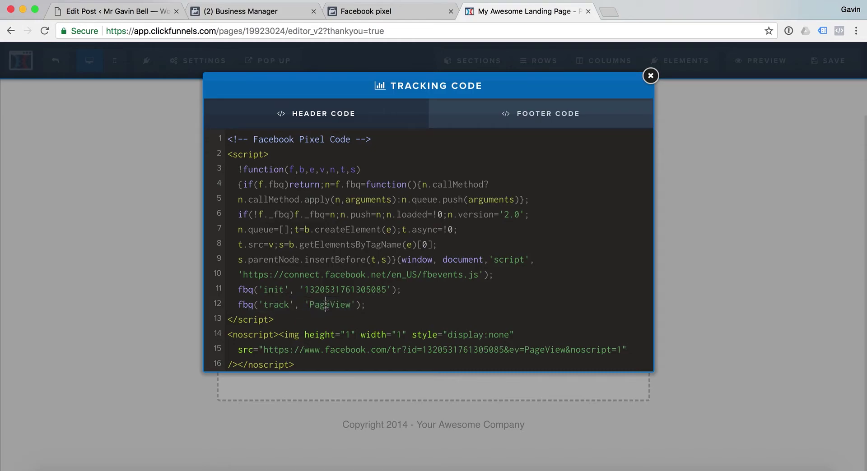
{"action": "left_click", "coordinate": [383, 309]}
{"action": "left_click_drag", "start_coordinate": [366, 306], "coordinate": [237, 303]}
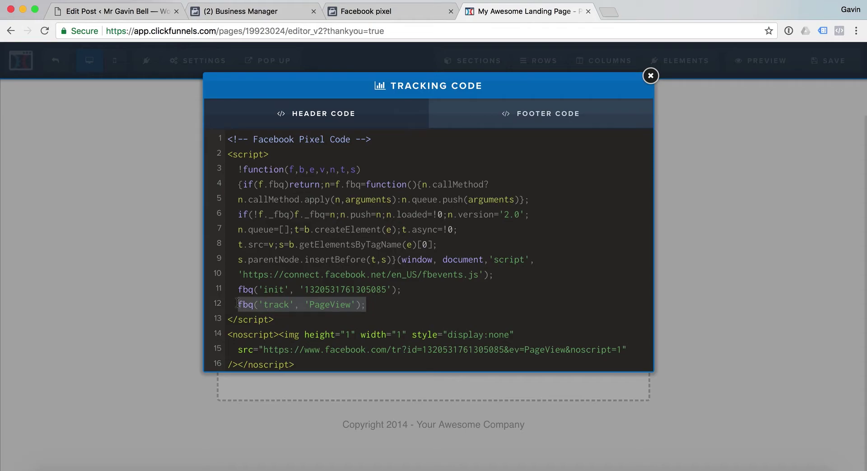
{"action": "left_click", "coordinate": [387, 306]}
{"action": "key", "text": "Return"}
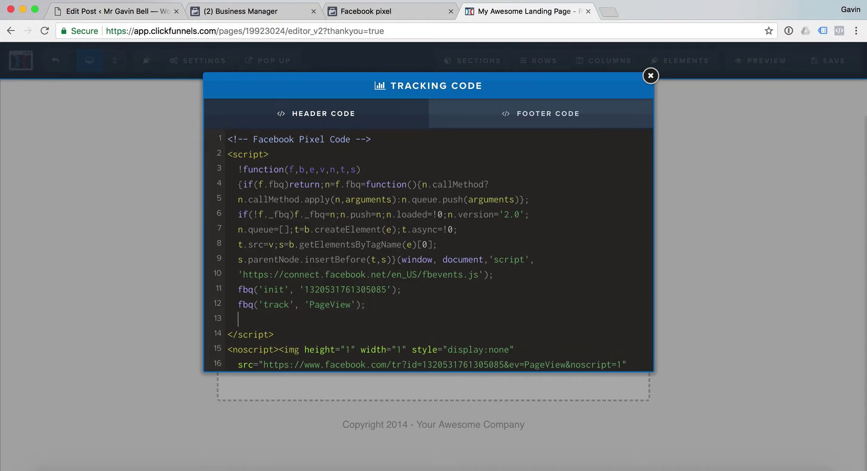
{"action": "key", "text": "ctrl+v"}
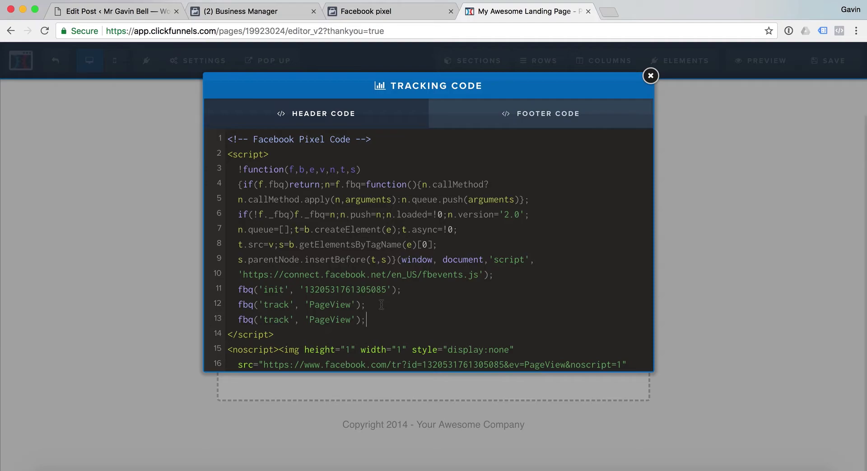
Step: Change the duplicated line's PageView to BlueprintDownload, close the tracking code editor, and save the page
{"action": "left_click", "coordinate": [341, 315]}
{"action": "mouse_move", "coordinate": [238, 305]}
{"action": "left_mouse_down"}
{"action": "mouse_move", "coordinate": [367, 304]}
{"action": "mouse_move", "coordinate": [240, 319]}
{"action": "left_mouse_up"}
{"action": "left_click", "coordinate": [323, 322]}
{"action": "double_click", "coordinate": [326, 322]}
{"action": "key", "text": "BackSpace"}
{"action": "type", "text": "BlueprintDownload"}
{"action": "left_click", "coordinate": [435, 290]}
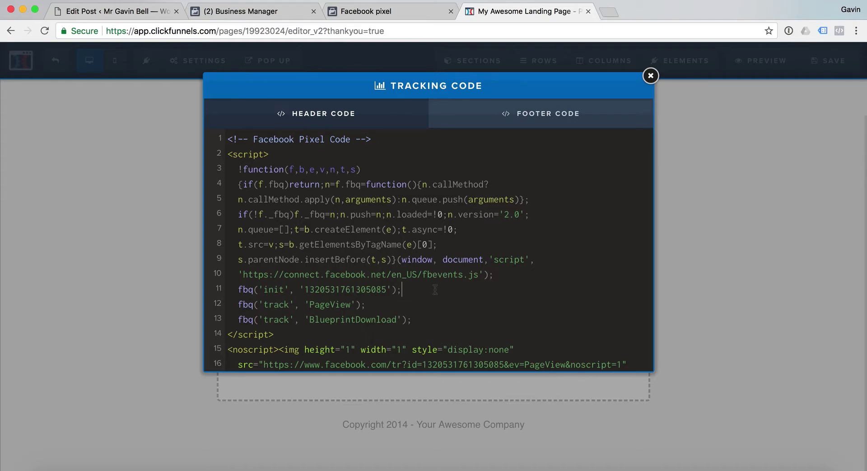
{"action": "left_click", "coordinate": [651, 79]}
{"action": "left_click", "coordinate": [830, 61]}
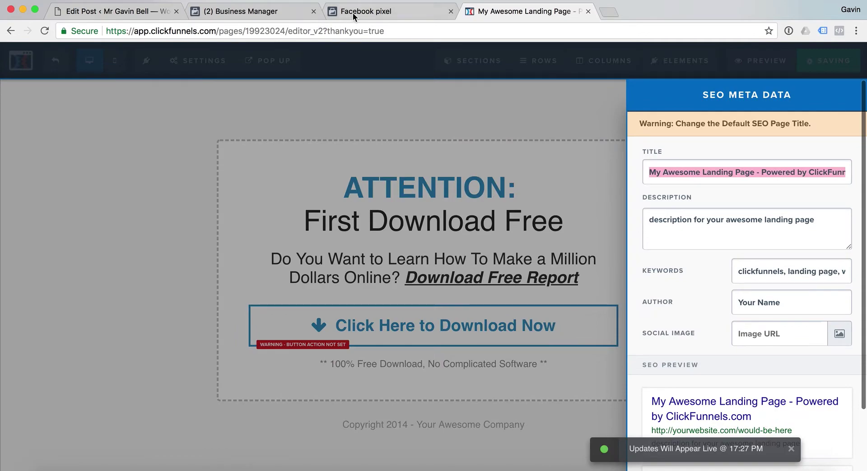
Step: Close Facebook's Install pixel code dialog and return to the 'My Awesome Landing Page' editor
{"action": "left_click", "coordinate": [357, 12]}
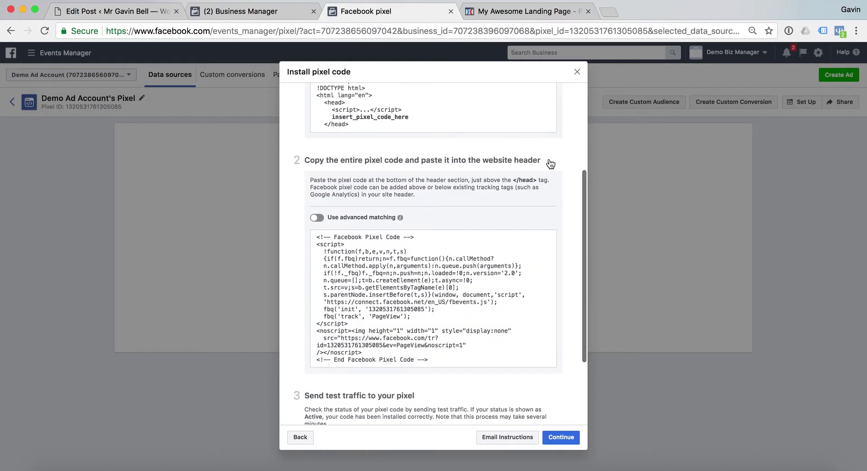
{"action": "left_click", "coordinate": [649, 179]}
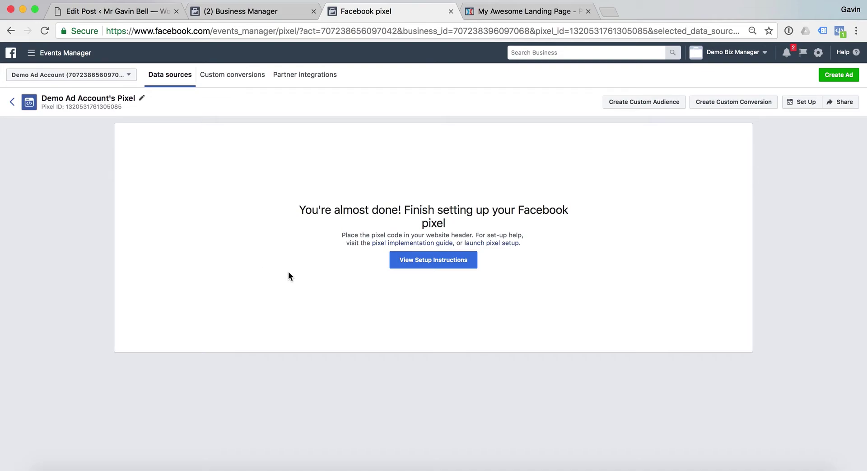
{"action": "left_click", "coordinate": [497, 18]}
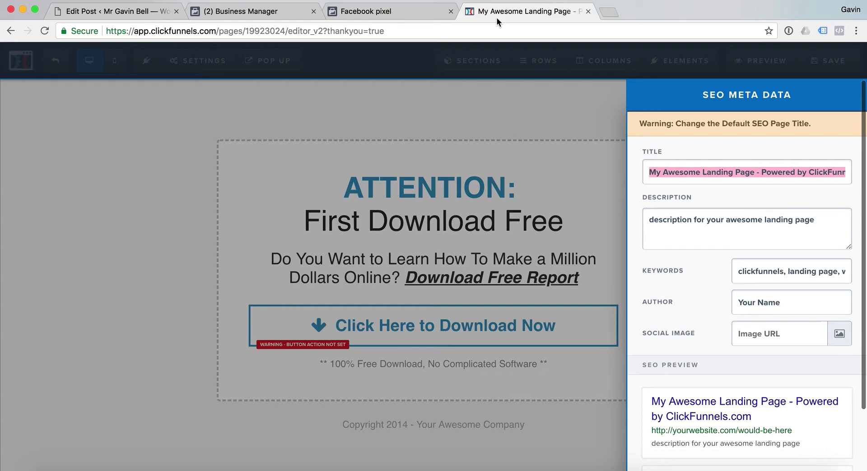
Step: Reopen the page's Tracking Code, select the fbq BlueprintDownload line, then return to the Facebook pixel tab
{"action": "left_click", "coordinate": [298, 136]}
{"action": "mouse_move", "coordinate": [195, 63]}
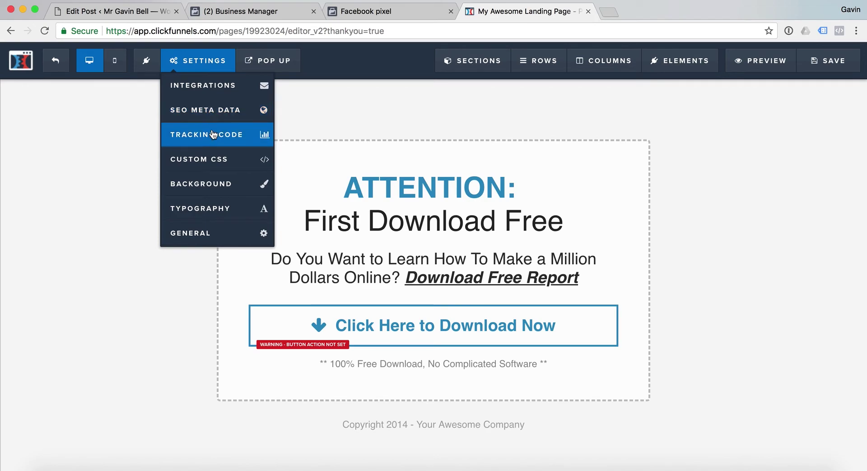
{"action": "left_click", "coordinate": [213, 134]}
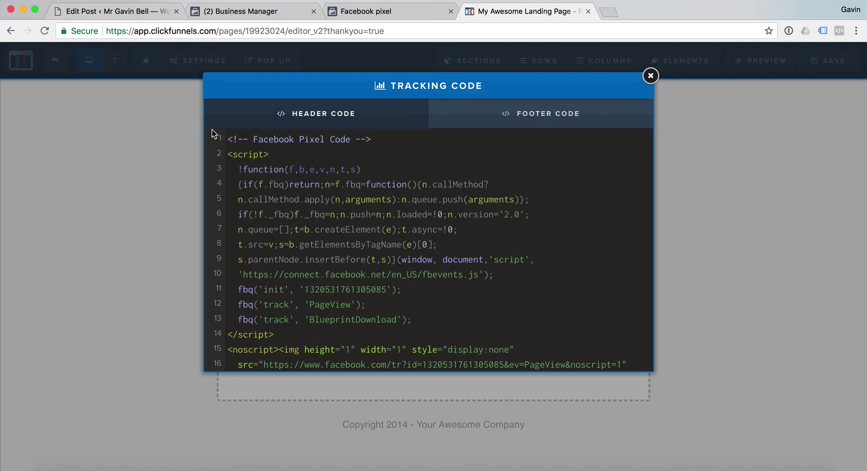
{"action": "left_click_drag", "start_coordinate": [228, 316], "coordinate": [418, 320]}
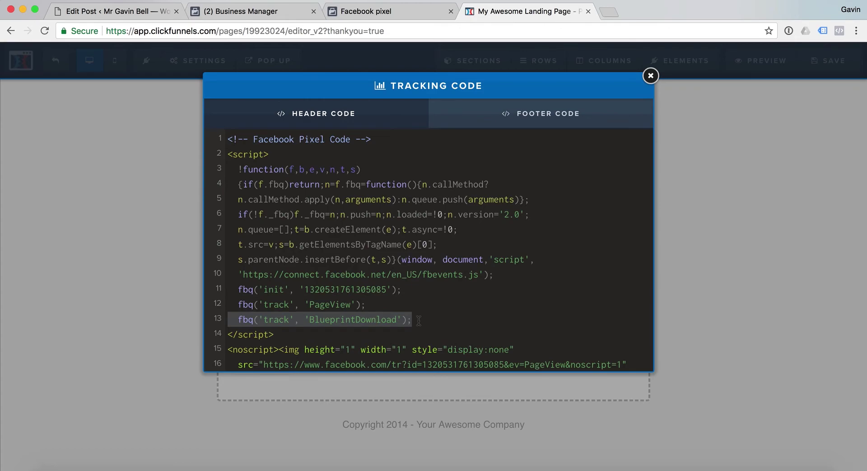
{"action": "left_click_drag", "start_coordinate": [418, 320], "coordinate": [216, 321]}
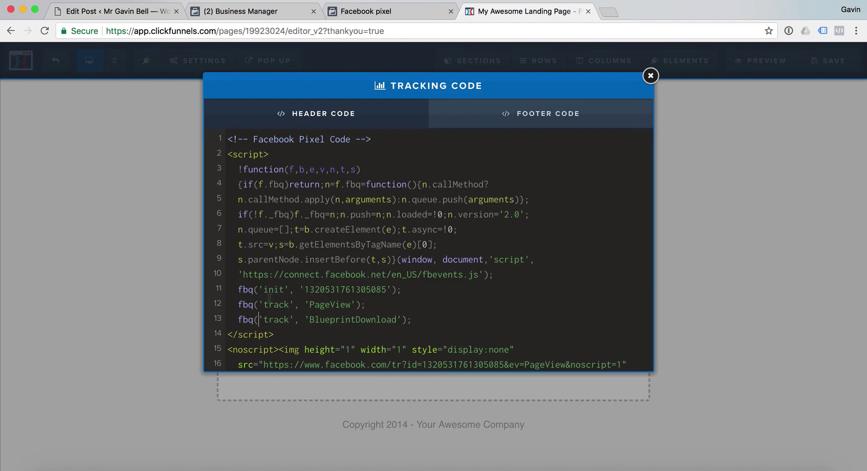
{"action": "left_click", "coordinate": [372, 15]}
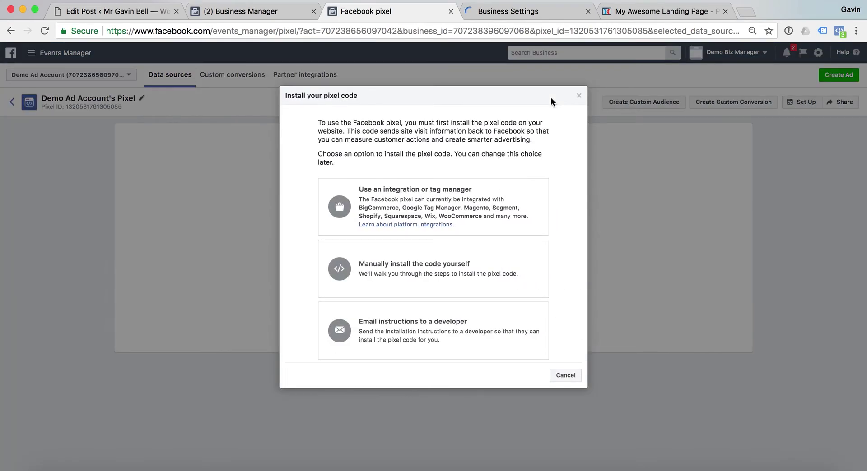
Step: Restart the pixel's manual installation and continue to the event setup step
{"action": "left_click", "coordinate": [443, 289]}
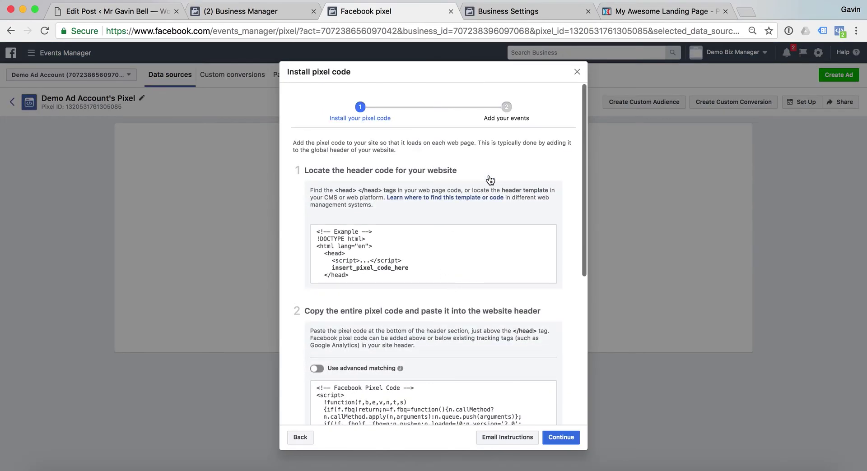
{"action": "scroll", "coordinate": [491, 181], "scroll_direction": "down", "scroll_amount": 6}
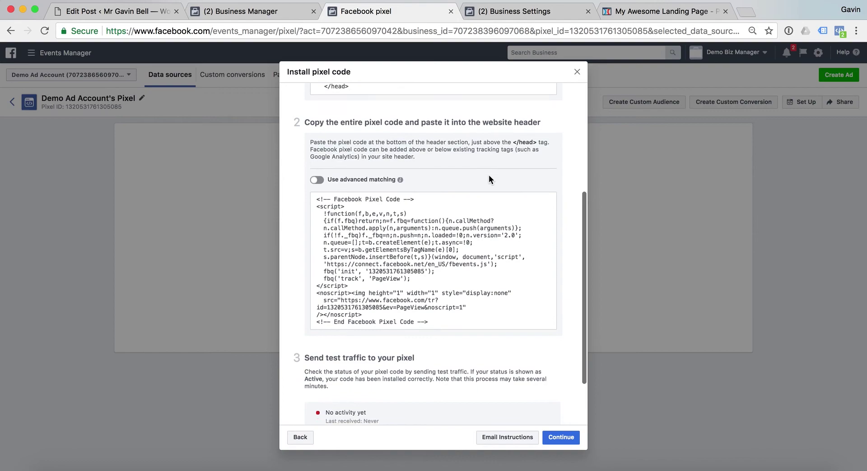
{"action": "scroll", "coordinate": [488, 180], "scroll_direction": "up", "scroll_amount": 10}
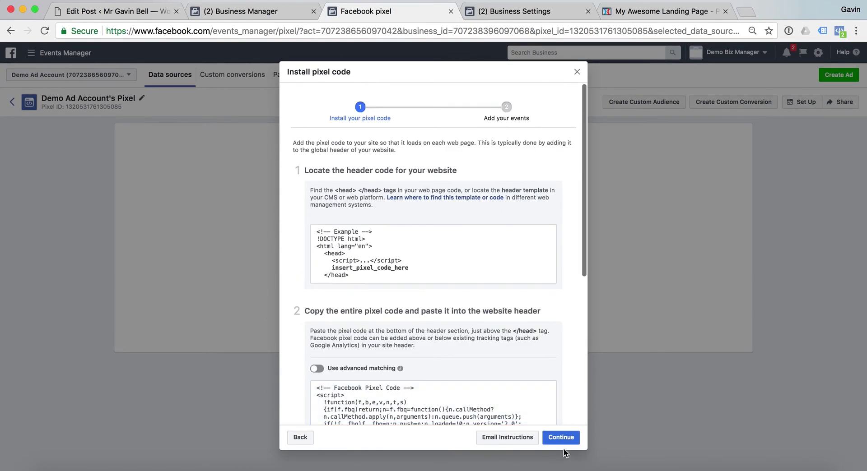
{"action": "left_click", "coordinate": [562, 449]}
{"action": "left_click", "coordinate": [800, 102]}
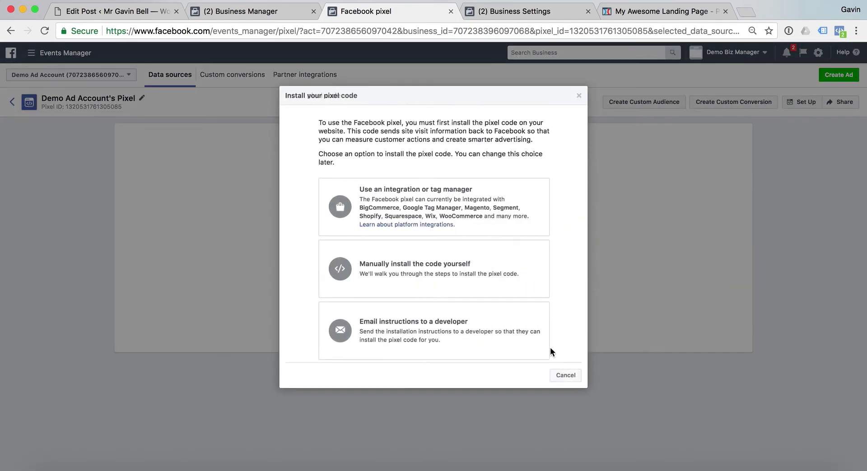
{"action": "left_click", "coordinate": [448, 286]}
{"action": "left_click", "coordinate": [560, 437]}
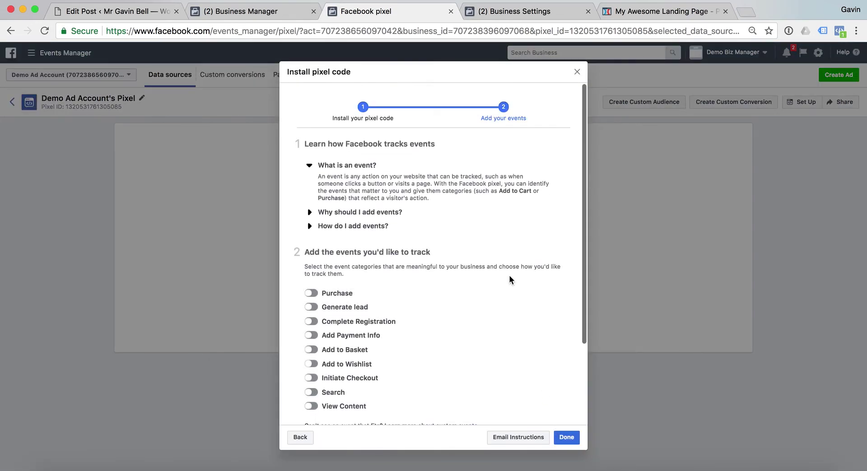
Step: Enable a Purchase event with conversion value 127 and currency GBP, and copy its code
{"action": "scroll", "coordinate": [509, 277], "scroll_direction": "down", "scroll_amount": 3}
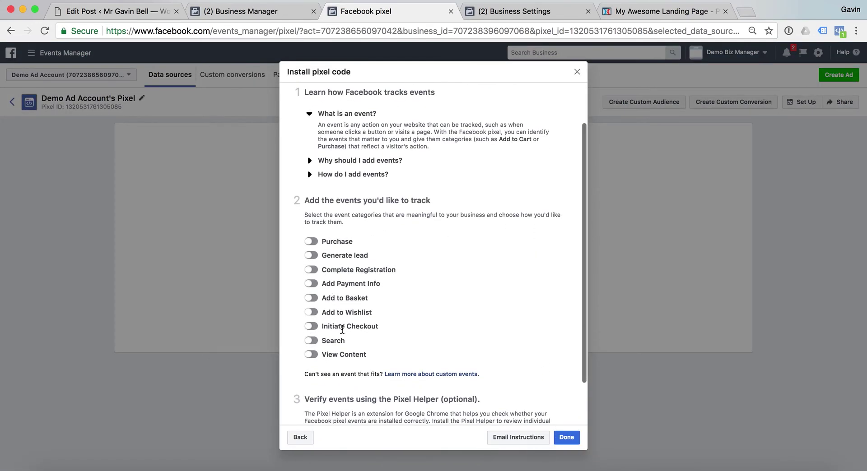
{"action": "left_click", "coordinate": [315, 243]}
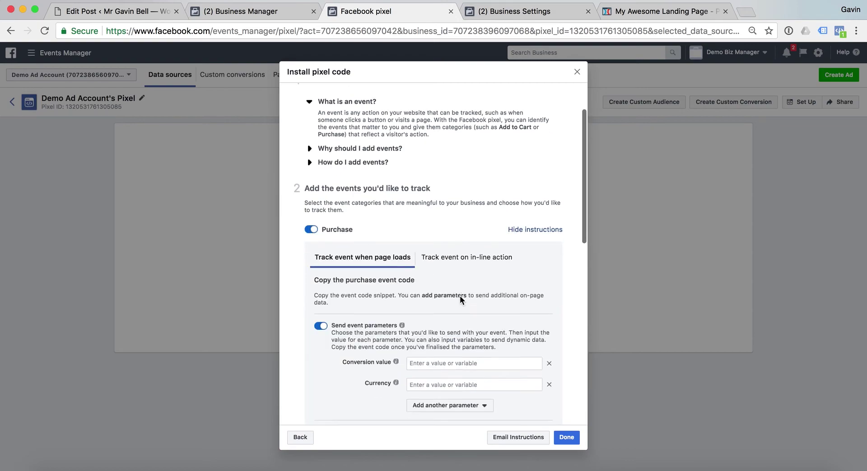
{"action": "scroll", "coordinate": [459, 296], "scroll_direction": "down", "scroll_amount": 4}
{"action": "left_click", "coordinate": [454, 303]}
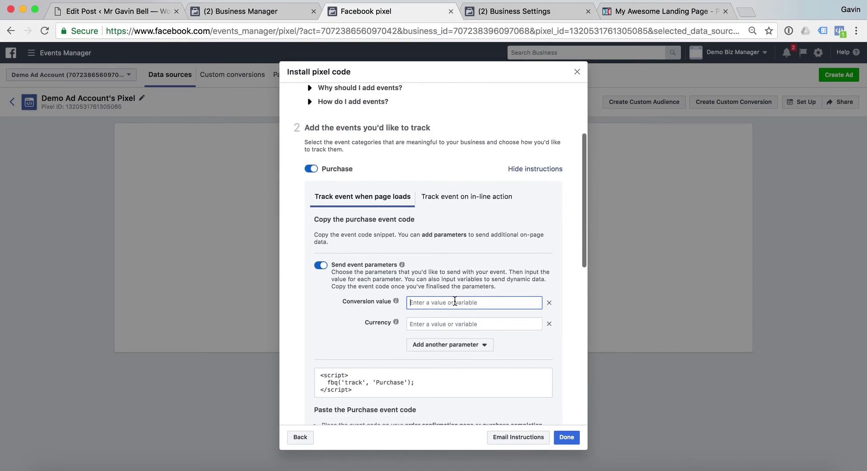
{"action": "type", "text": "127"}
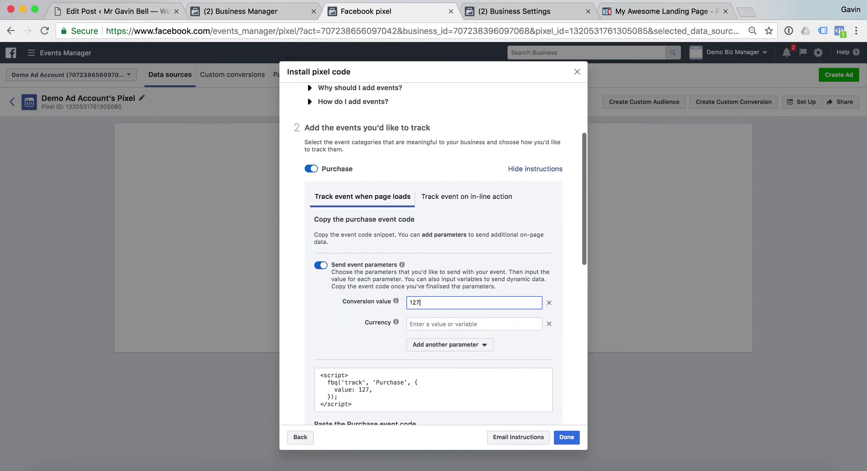
{"action": "left_click", "coordinate": [434, 320]}
{"action": "type", "text": "GBP"}
{"action": "scroll", "coordinate": [406, 307], "scroll_direction": "down", "scroll_amount": 5}
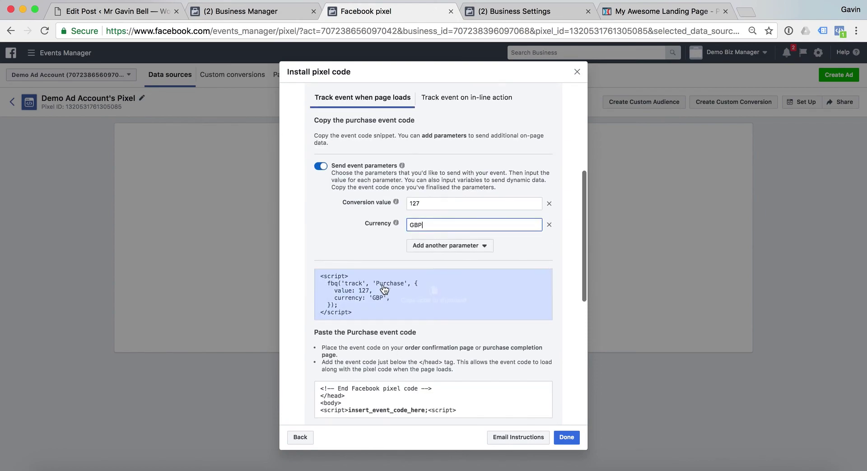
{"action": "left_click", "coordinate": [464, 302]}
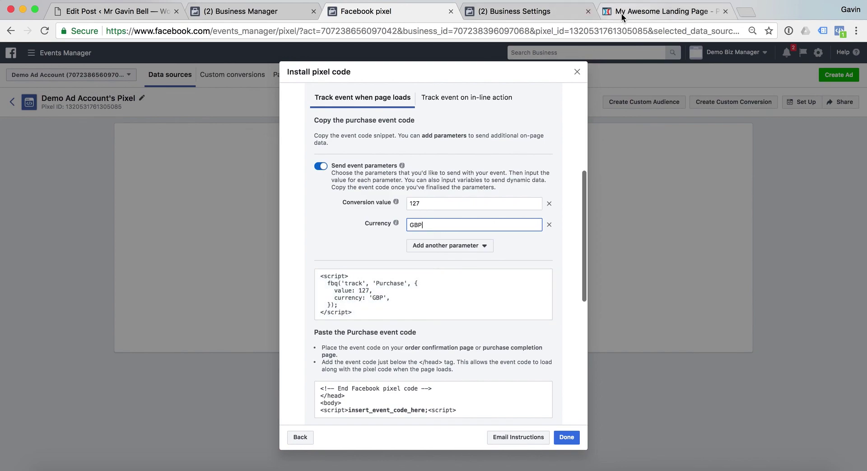
{"action": "left_click", "coordinate": [641, 12]}
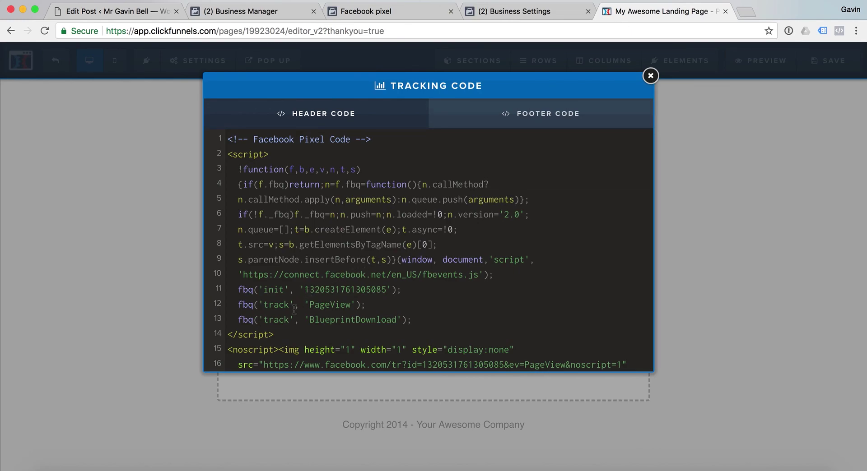